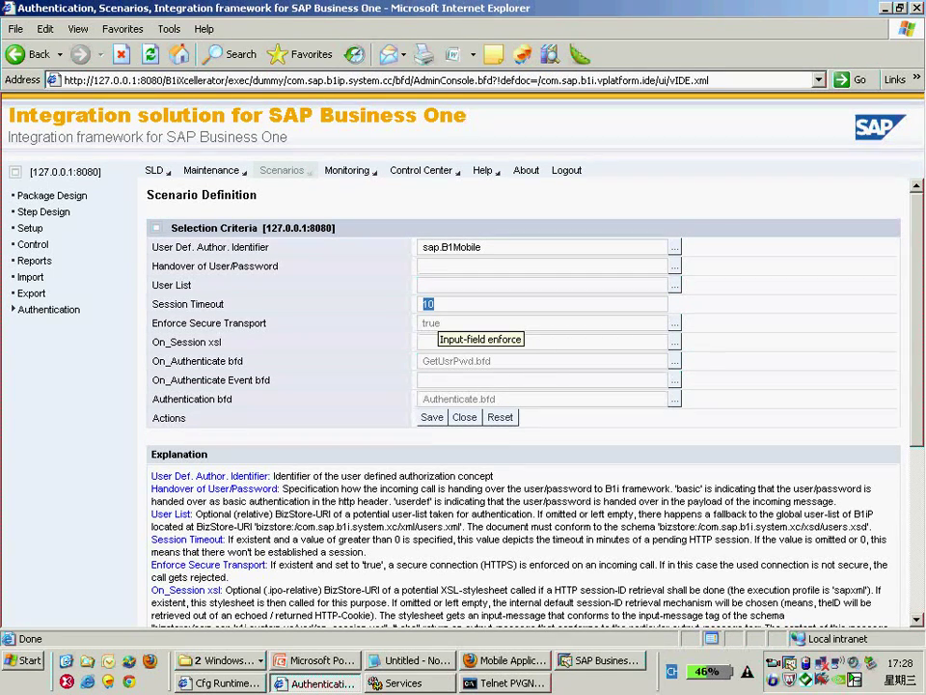
Step: Review the Session Timeout and Enforce Secure Transport settings in the sap.B1Mobile authentication definition
{"action": "key", "text": "Tab"}
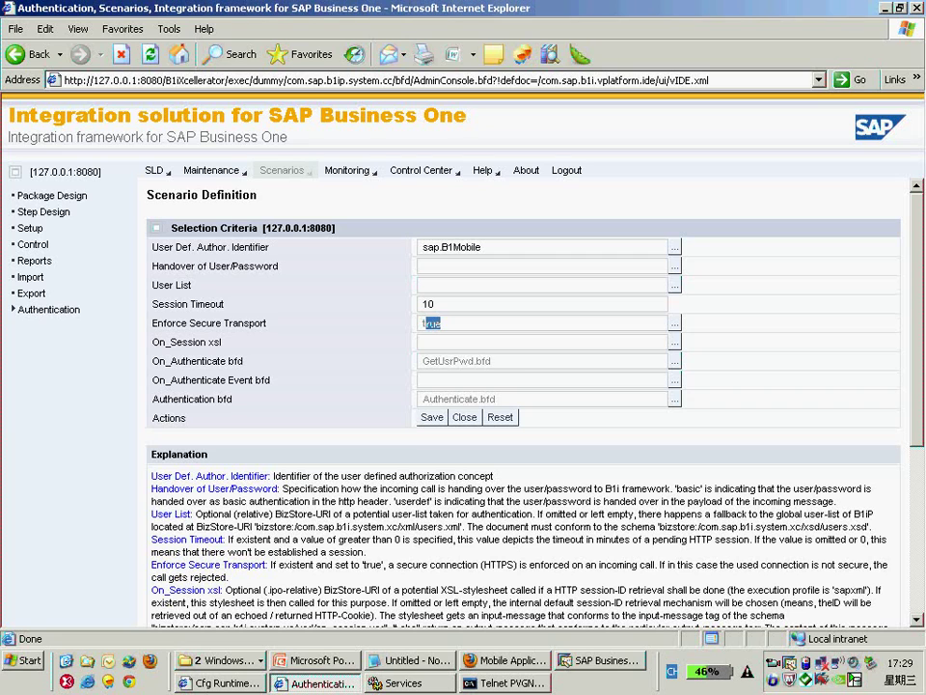
{"action": "left_click", "coordinate": [441, 323]}
{"action": "key", "text": "shift+Tab"}
Step: Open the integration framework's runtime configuration and examine the B1i HTTPS Port
{"action": "left_click", "coordinate": [211, 170]}
{"action": "left_click", "coordinate": [43, 245]}
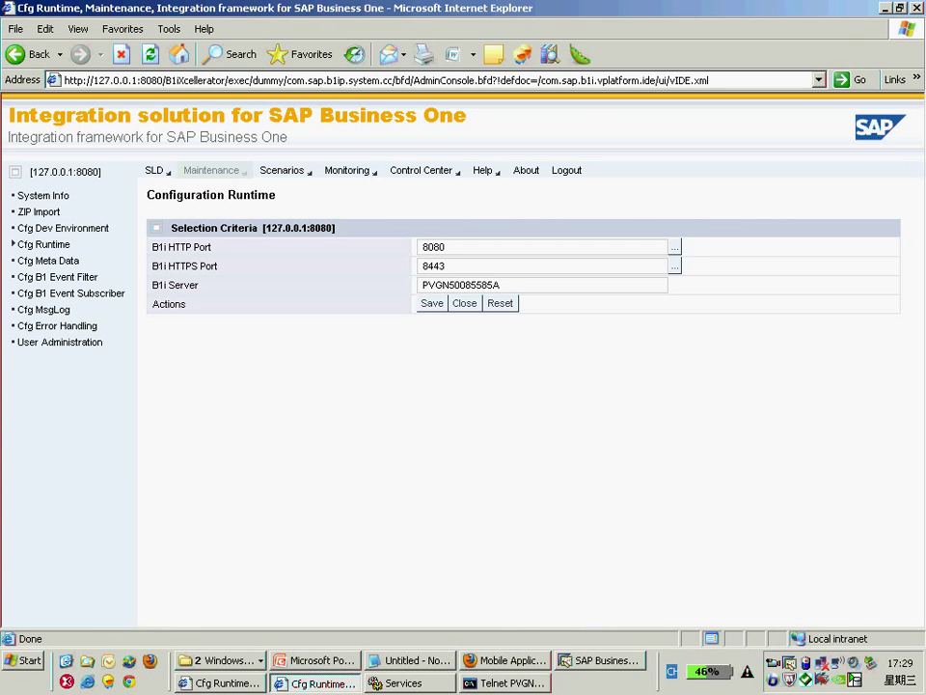
{"action": "left_click_drag", "start_coordinate": [220, 265], "coordinate": [153, 265]}
{"action": "double_click", "coordinate": [433, 265]}
Step: Switch to Firefox, open note 1602674 and highlight the firewall and anti-virus advice under the "Connection Failed" error
{"action": "key", "text": "alt+Tab"}
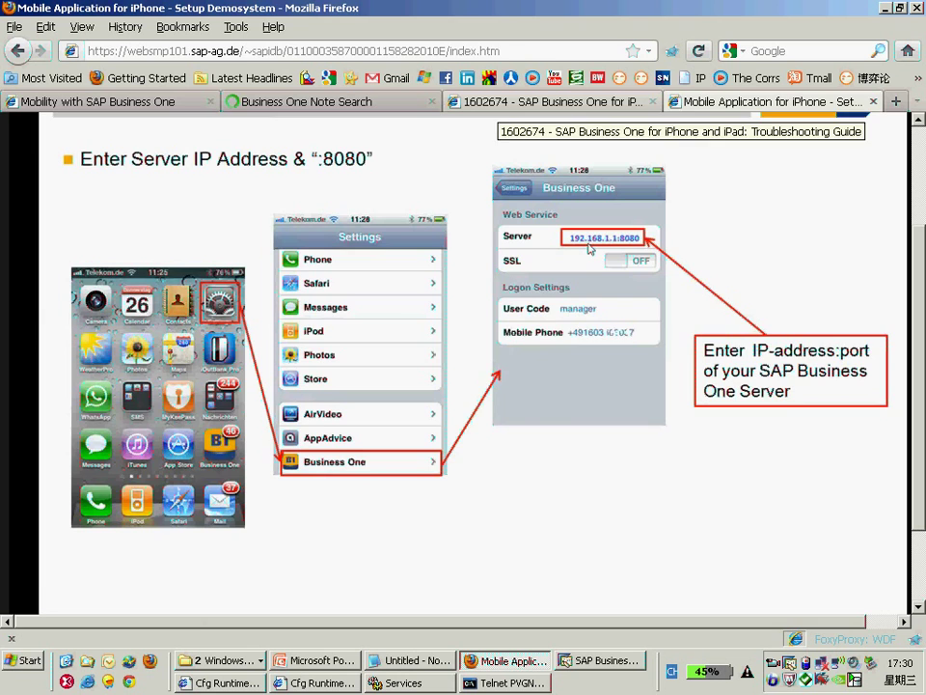
{"action": "left_click", "coordinate": [545, 101]}
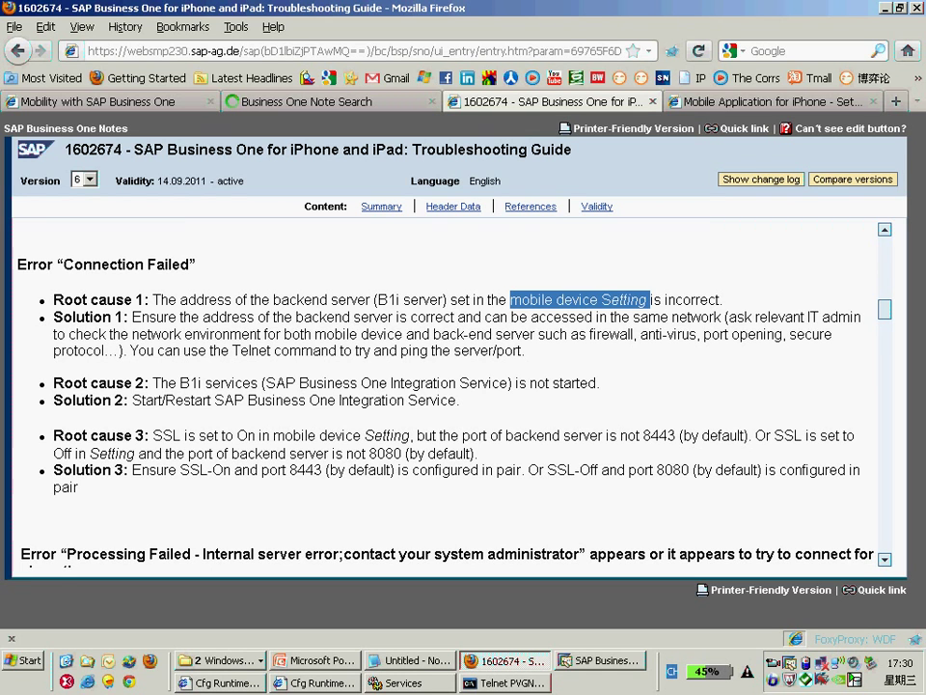
{"action": "left_click_drag", "start_coordinate": [590, 334], "coordinate": [696, 334]}
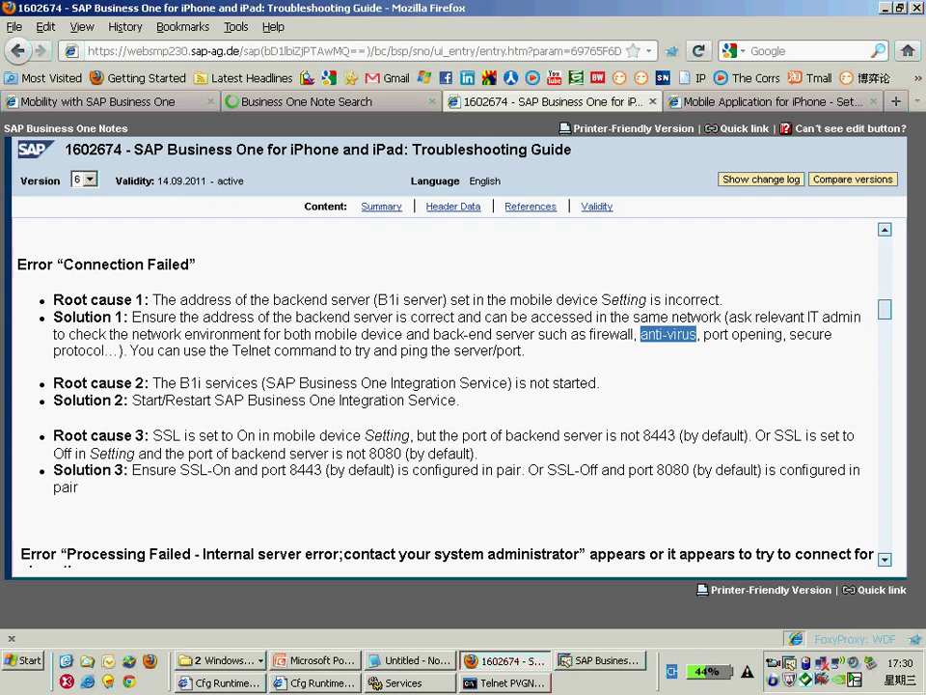
Step: Look at the McAfee Host Intrusion Prevention options for disabling IPS and the firewall, without choosing any
{"action": "right_click", "coordinate": [789, 679]}
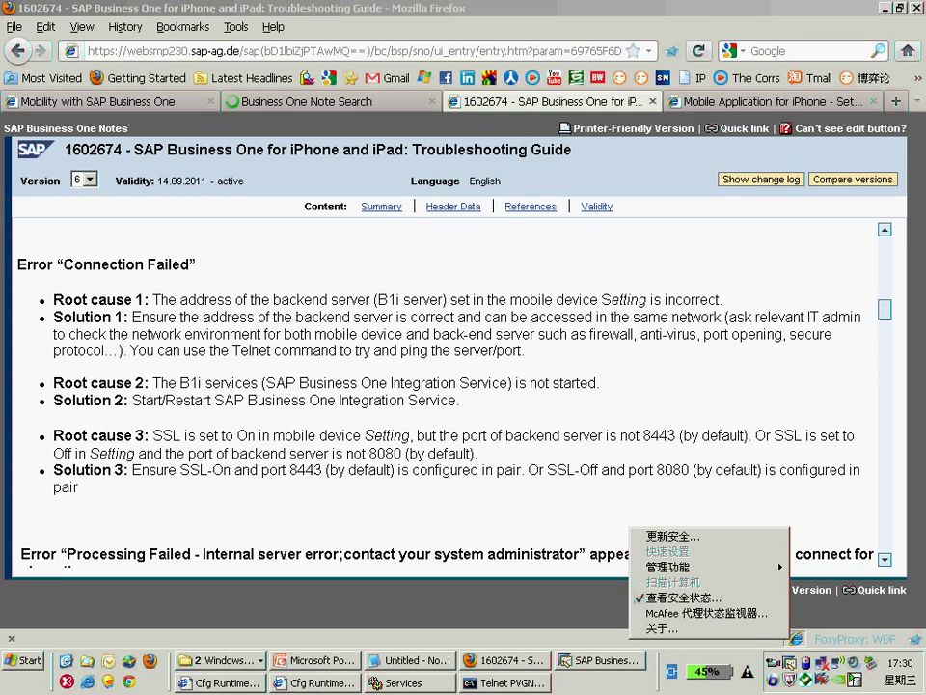
{"action": "key", "text": "Escape"}
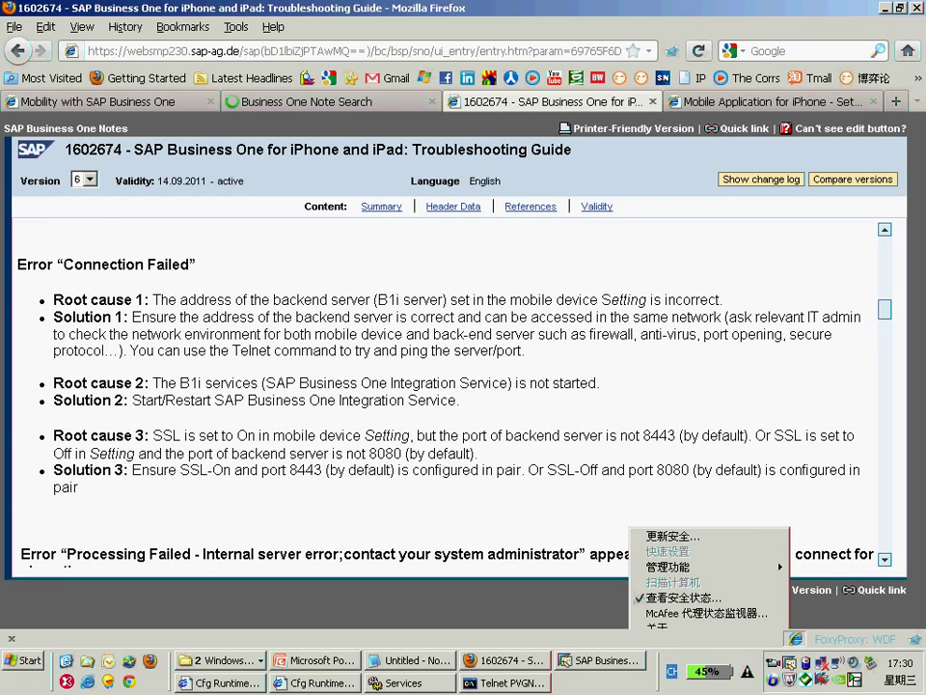
{"action": "right_click", "coordinate": [788, 680]}
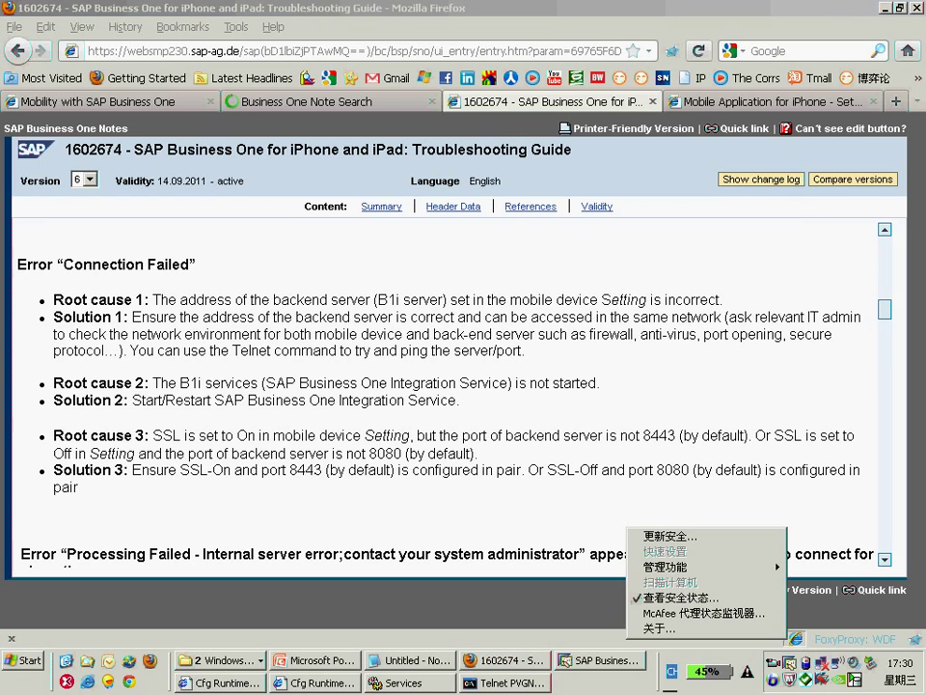
{"action": "mouse_move", "coordinate": [705, 566]}
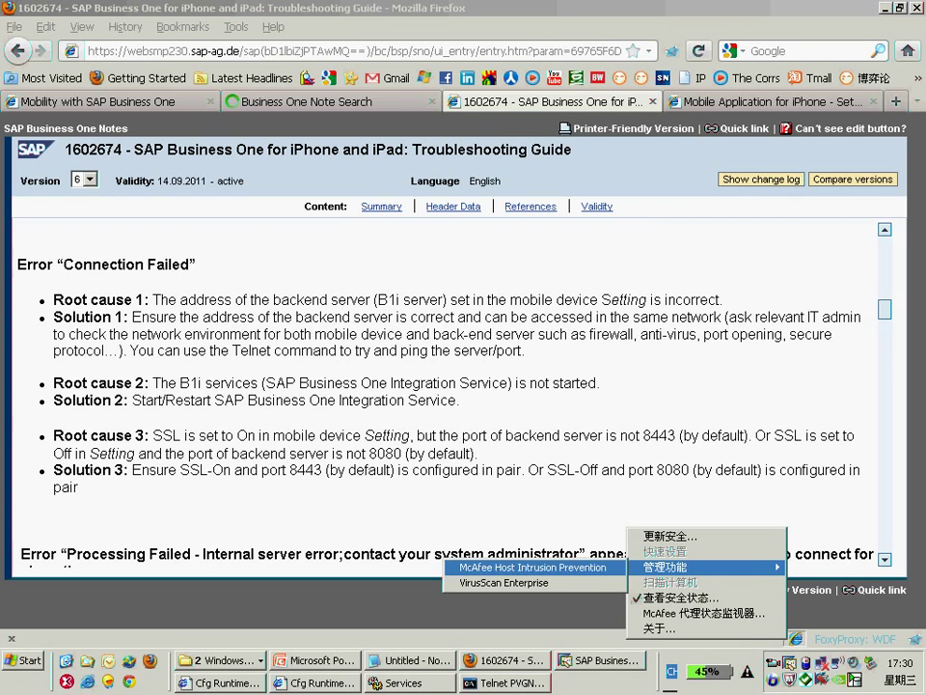
{"action": "left_click", "coordinate": [530, 567]}
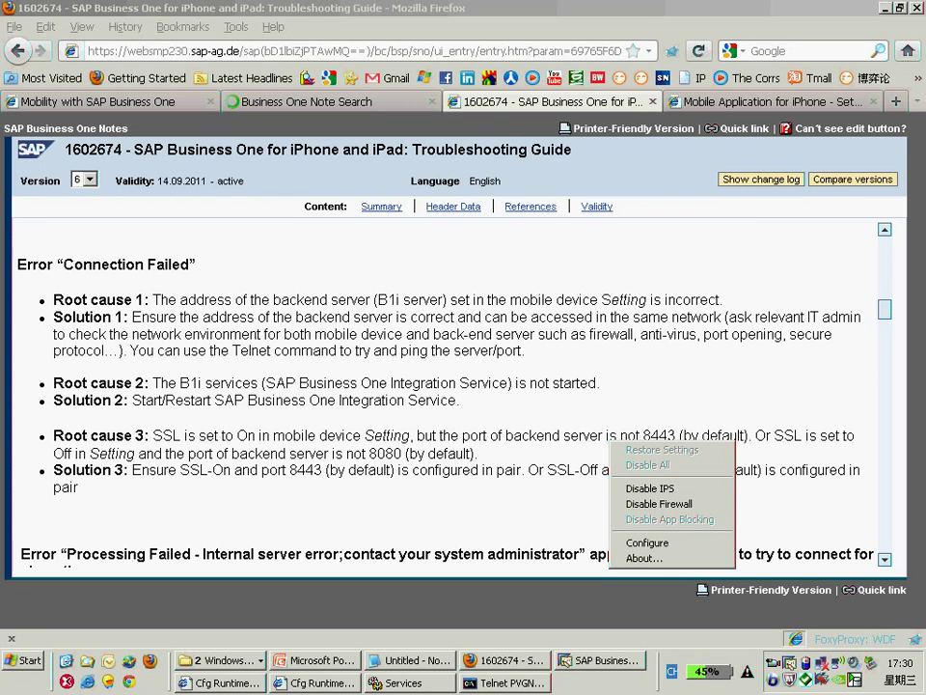
{"action": "key", "text": "Escape"}
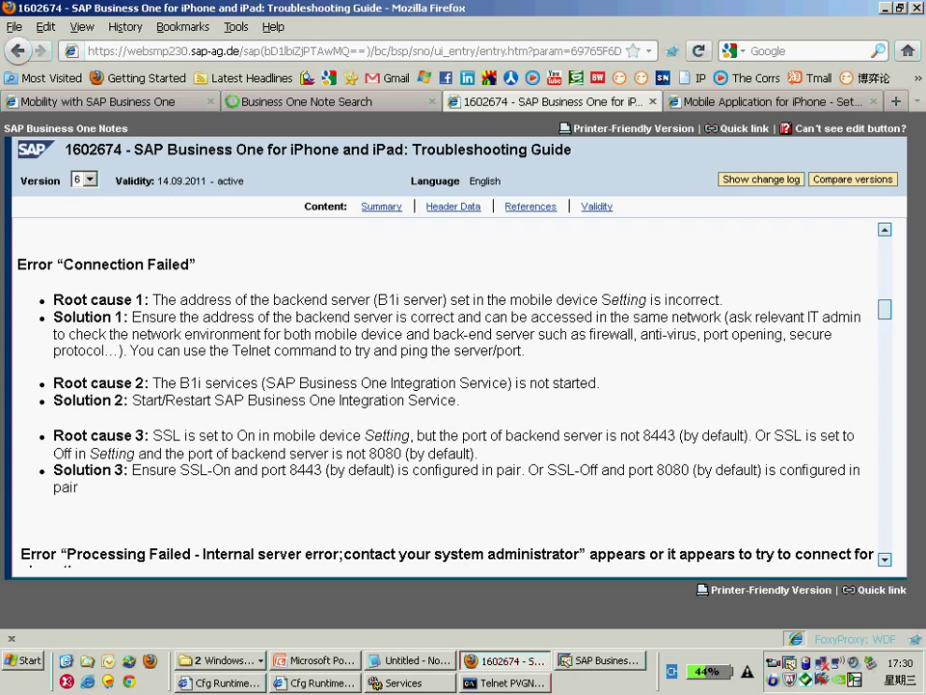
Step: Highlight the anti-virus and Telnet command advice in Solution 1, and bring the command prompt over the note
{"action": "left_click_drag", "start_coordinate": [642, 334], "coordinate": [695, 334]}
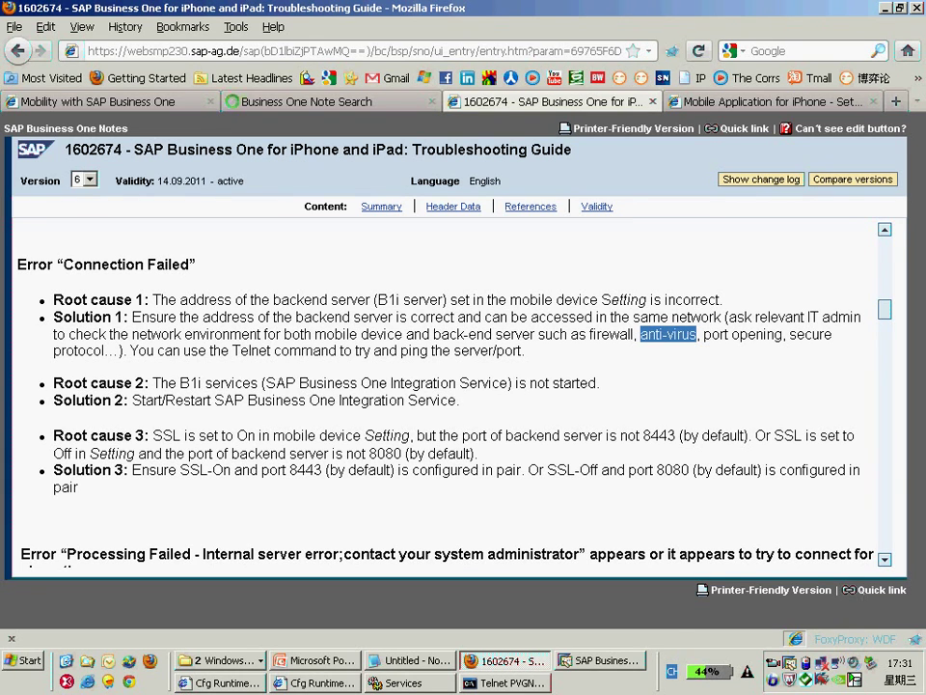
{"action": "left_click_drag", "start_coordinate": [275, 350], "coordinate": [329, 350]}
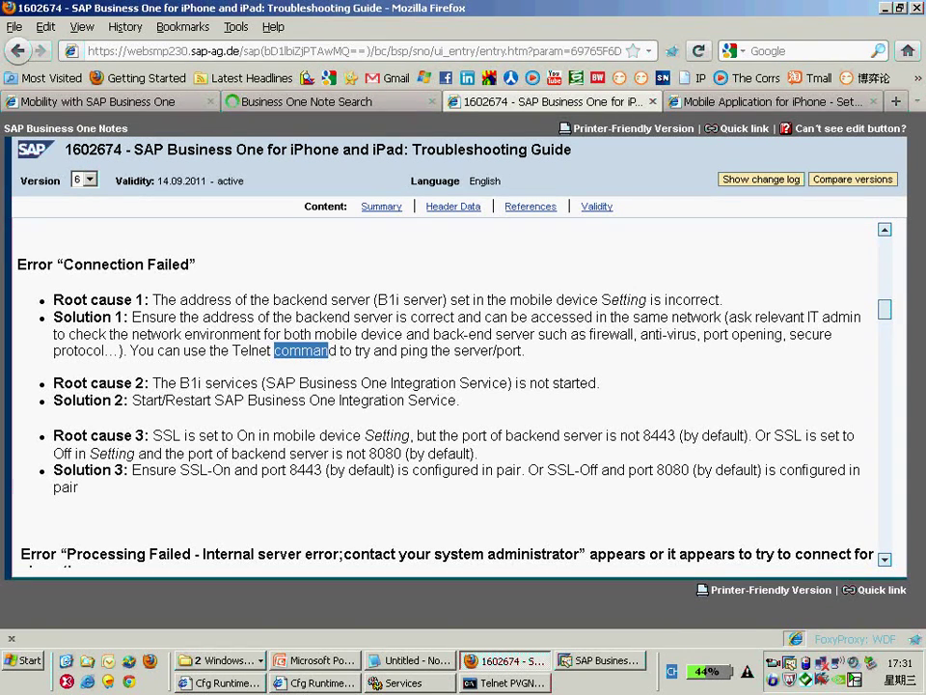
{"action": "left_click_drag", "start_coordinate": [240, 350], "coordinate": [269, 350]}
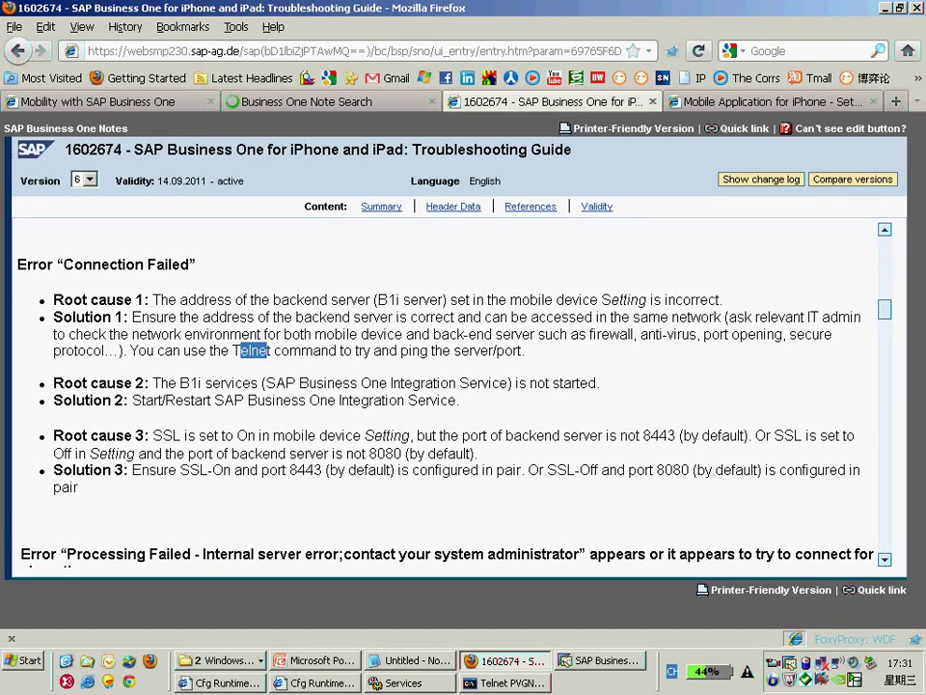
{"action": "key", "text": "alt+Tab"}
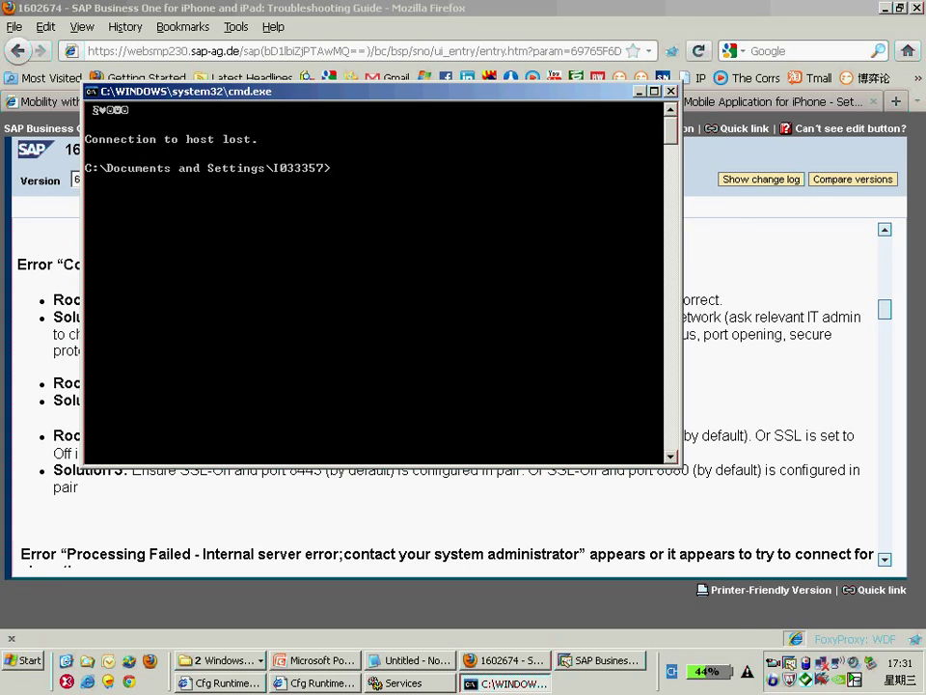
{"action": "left_click_drag", "start_coordinate": [376, 90], "coordinate": [437, 240]}
{"action": "type", "text": "p"}
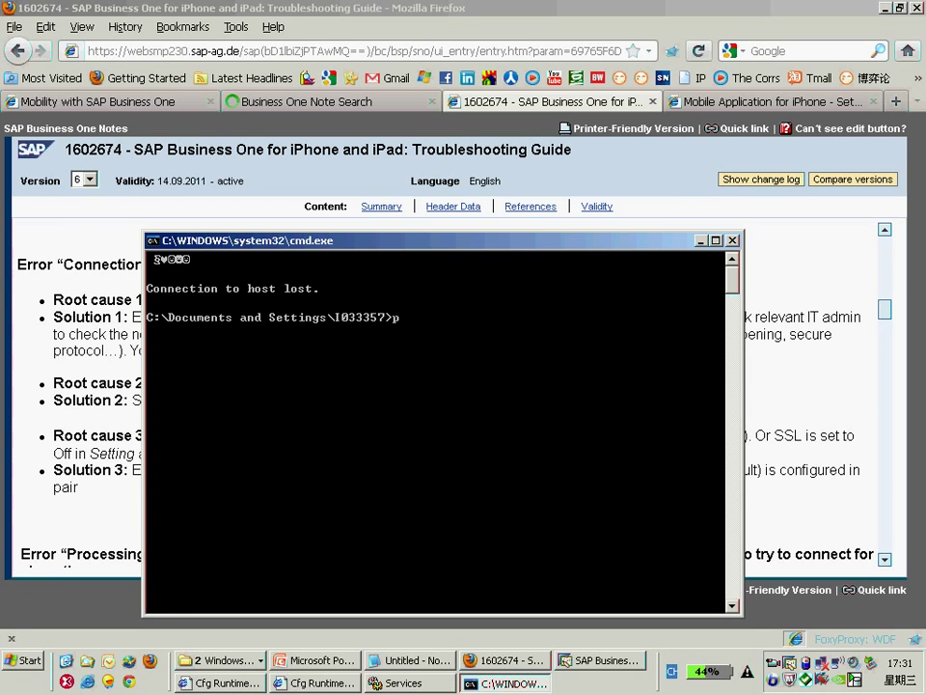
{"action": "type", "text": "ing your_iphon"}
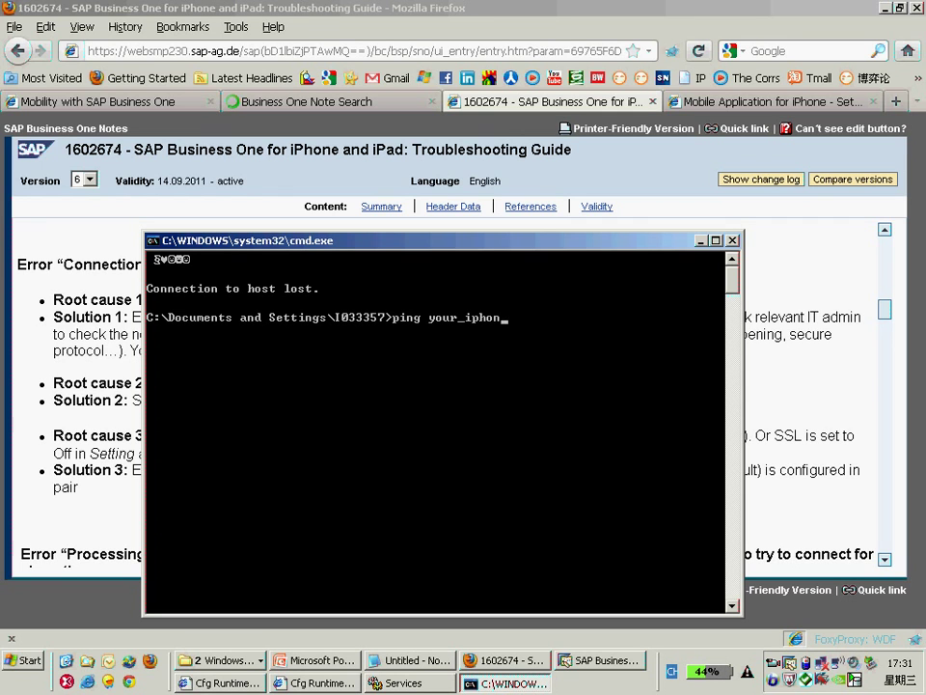
{"action": "type", "text": "_ip"}
{"action": "key", "text": "BackSpace"}
{"action": "key", "text": "BackSpace"}
{"action": "key", "text": "BackSpace"}
{"action": "key", "text": "BackSpace"}
{"action": "key", "text": "BackSpace"}
{"action": "key", "text": "BackSpace"}
{"action": "key", "text": "BackSpace"}
{"action": "key", "text": "BackSpace"}
{"action": "key", "text": "BackSpace"}
{"action": "key", "text": "BackSpace"}
{"action": "key", "text": "BackSpace"}
{"action": "key", "text": "BackSpace"}
{"action": "key", "text": "BackSpace"}
{"action": "key", "text": "BackSpace"}
{"action": "key", "text": "BackSpace"}
{"action": "key", "text": "BackSpace"}
{"action": "key", "text": "BackSpace"}
{"action": "key", "text": "BackSpace"}
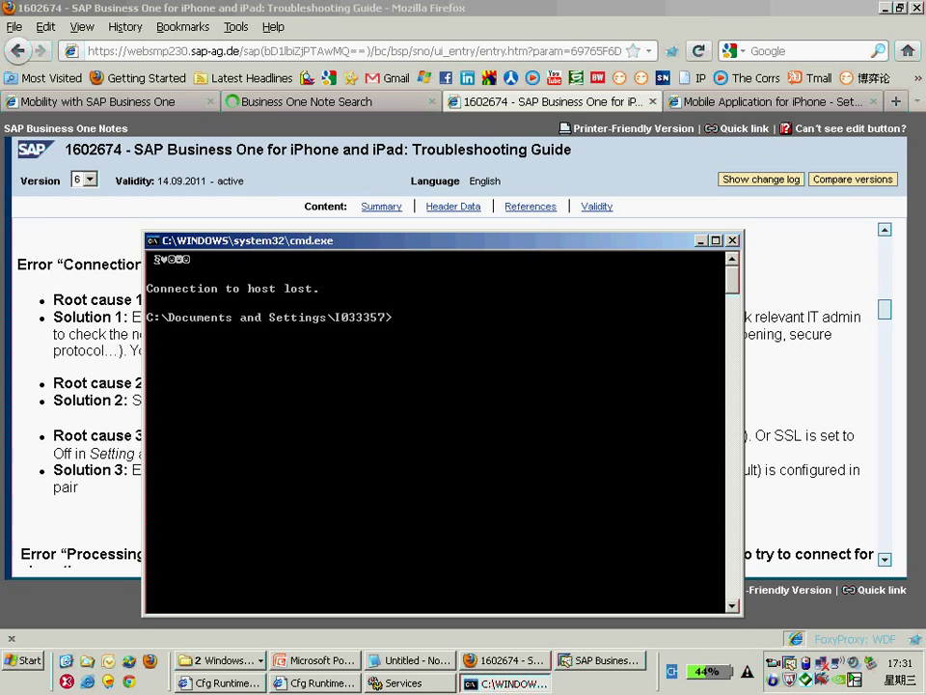
Step: Enter a telnet command for port 8443 at the prompt, leaving the server name blank
{"action": "type", "text": "telnet"}
{"action": "type", "text": " Bi1c"}
{"action": "type", "text": "_server 8"}
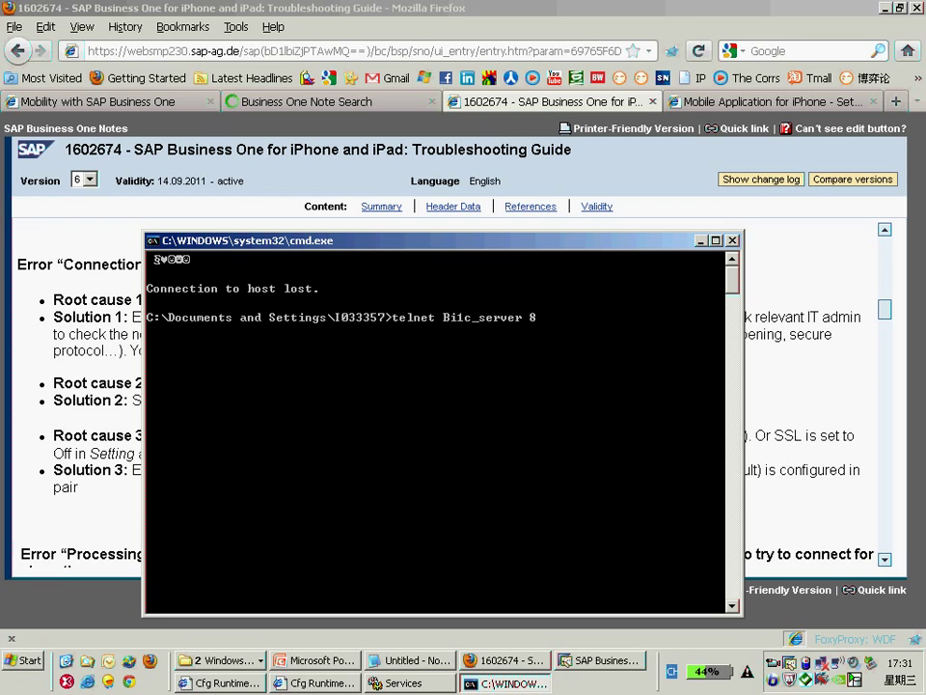
{"action": "type", "text": "443"}
{"action": "key", "text": "Left"}
{"action": "key", "text": "Left"}
{"action": "key", "text": "Left"}
{"action": "key", "text": "Left"}
{"action": "key", "text": "Left"}
{"action": "key", "text": "BackSpace"}
{"action": "key", "text": "BackSpace"}
{"action": "key", "text": "BackSpace"}
{"action": "key", "text": "BackSpace"}
{"action": "key", "text": "BackSpace"}
{"action": "key", "text": "BackSpace"}
{"action": "key", "text": "BackSpace"}
{"action": "key", "text": "BackSpace"}
{"action": "key", "text": "BackSpace"}
{"action": "key", "text": "BackSpace"}
{"action": "key", "text": "BackSpace"}
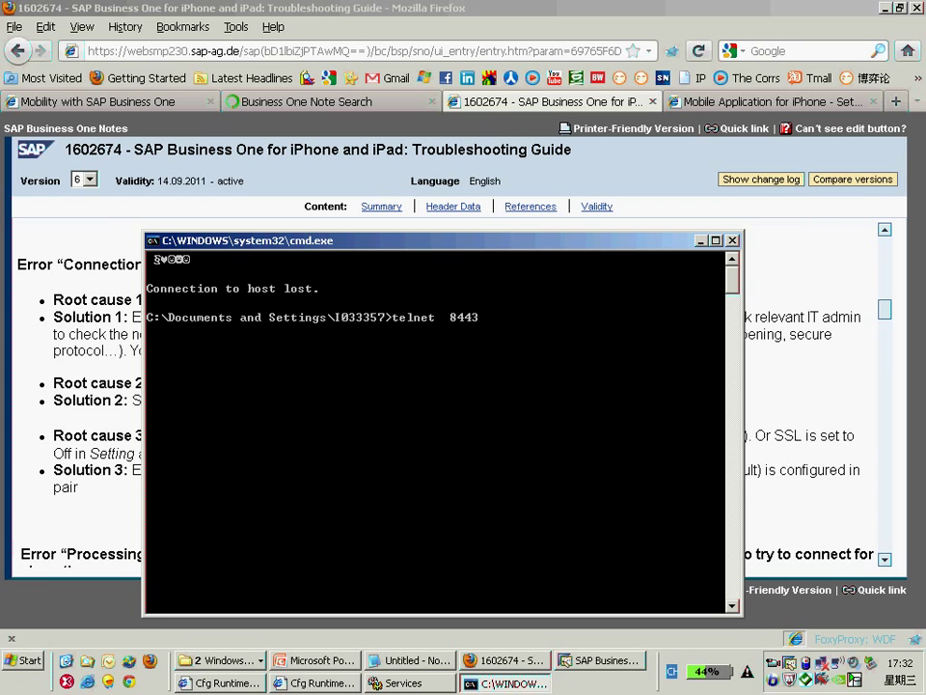
Step: Copy this computer's name, PVGN50085585A, into the blank server position of the telnet command and run it against port 8443
{"action": "key", "text": "super"}
{"action": "key", "text": "Up"}
{"action": "key", "text": "Up"}
{"action": "key", "text": "Up"}
{"action": "key", "text": "Up"}
{"action": "key", "text": "Up"}
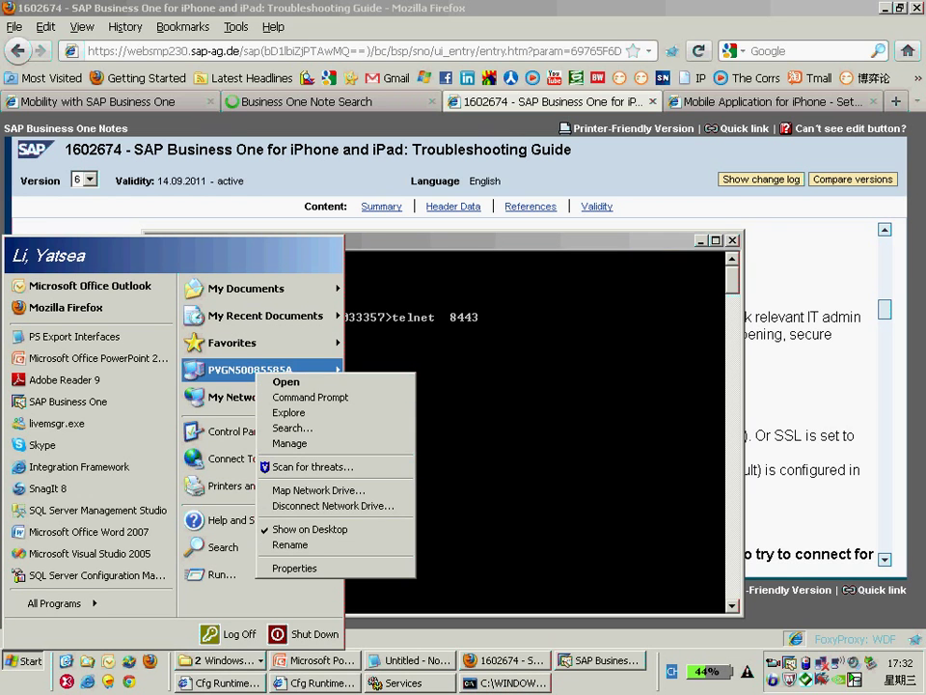
{"action": "left_click", "coordinate": [289, 544]}
{"action": "key", "text": "ctrl+c"}
{"action": "left_click", "coordinate": [447, 317]}
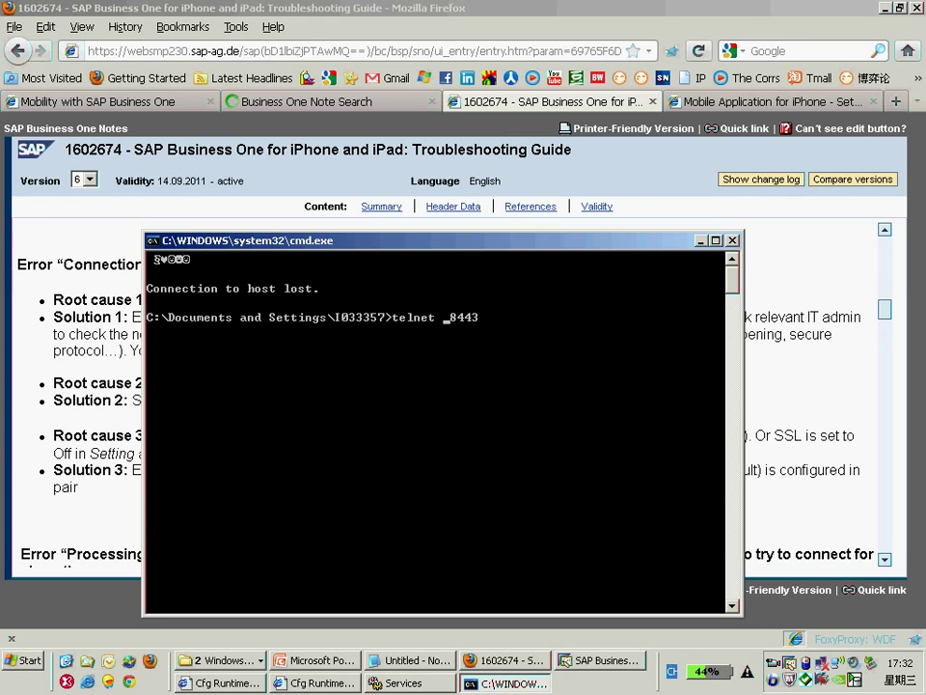
{"action": "right_click", "coordinate": [467, 240]}
{"action": "mouse_move", "coordinate": [514, 361]}
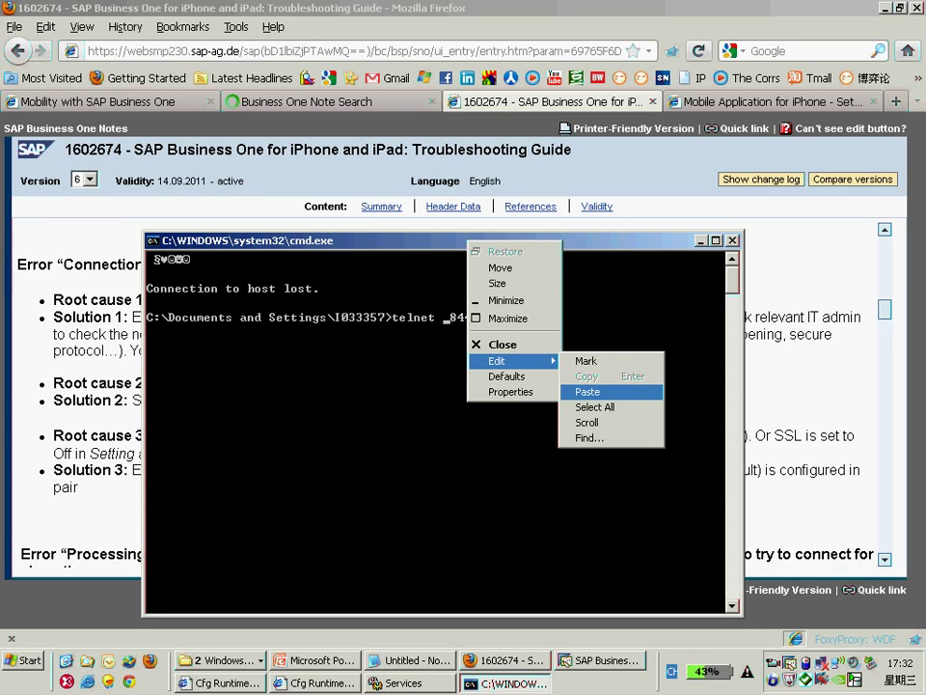
{"action": "left_click", "coordinate": [586, 390]}
{"action": "key", "text": "Return"}
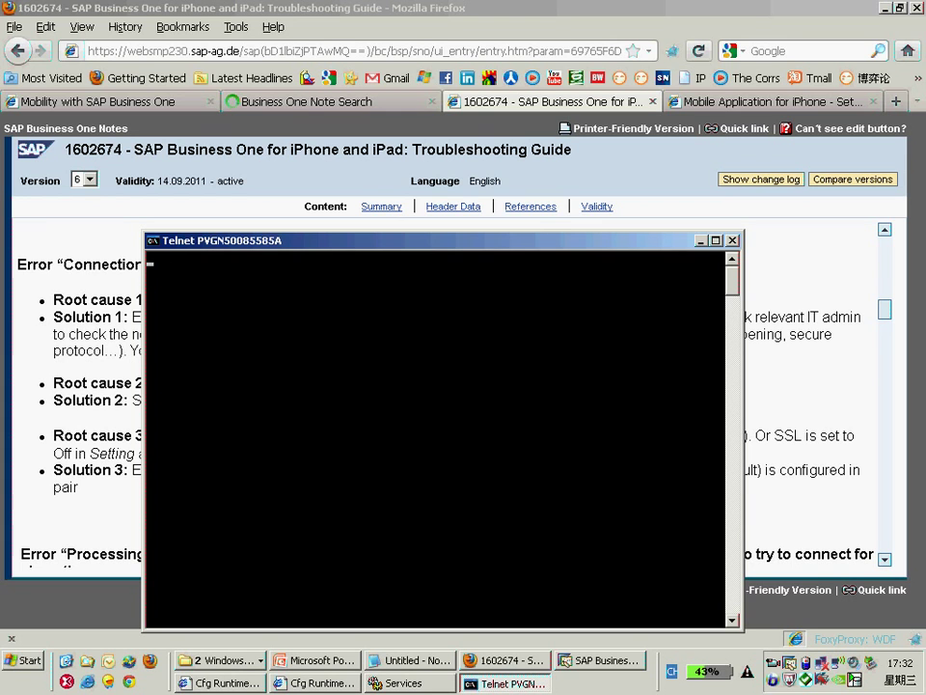
{"action": "key", "text": "Return"}
{"action": "key", "text": "Return"}
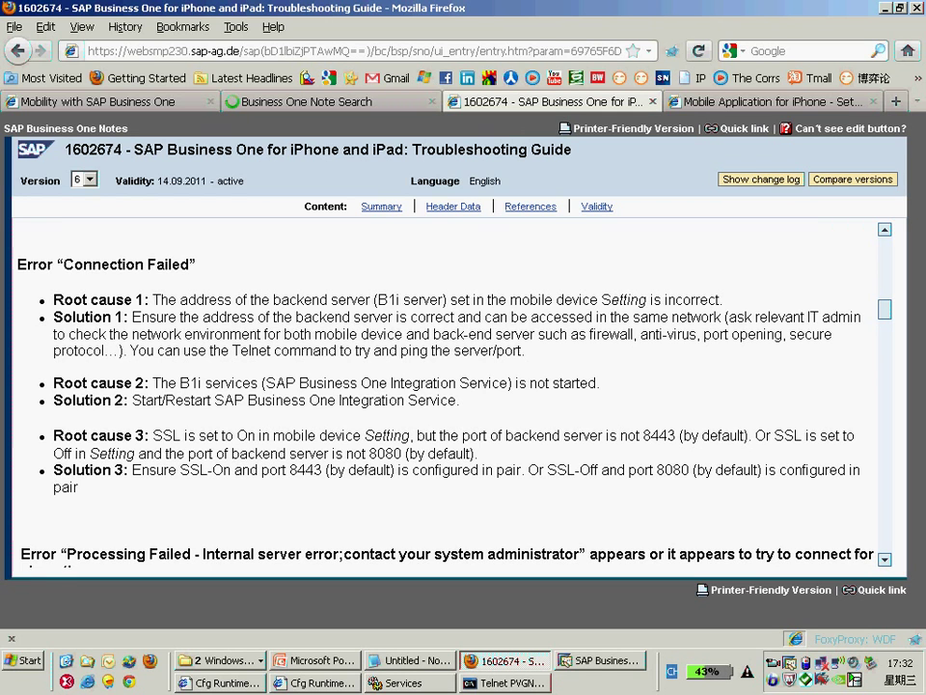
Step: Return to the troubleshooting note and highlight the start of Root cause 2 and the "Connection Failed" error title
{"action": "left_click_drag", "start_coordinate": [135, 383], "coordinate": [179, 383]}
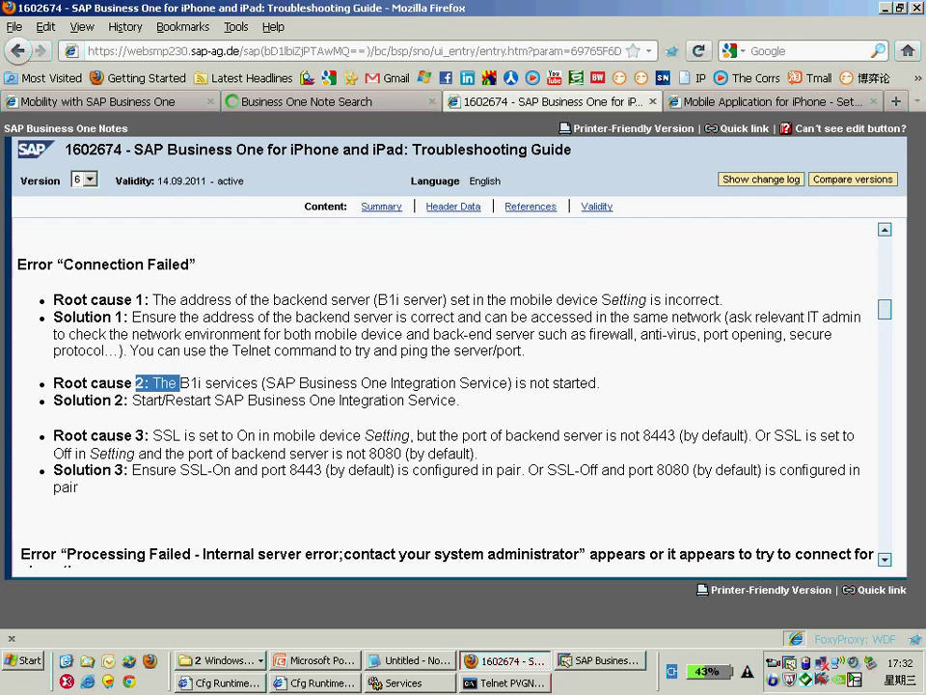
{"action": "mouse_move", "coordinate": [64, 265]}
{"action": "left_mouse_down"}
{"action": "mouse_move", "coordinate": [189, 265]}
{"action": "mouse_move", "coordinate": [64, 264]}
{"action": "left_mouse_up"}
{"action": "left_click", "coordinate": [189, 264]}
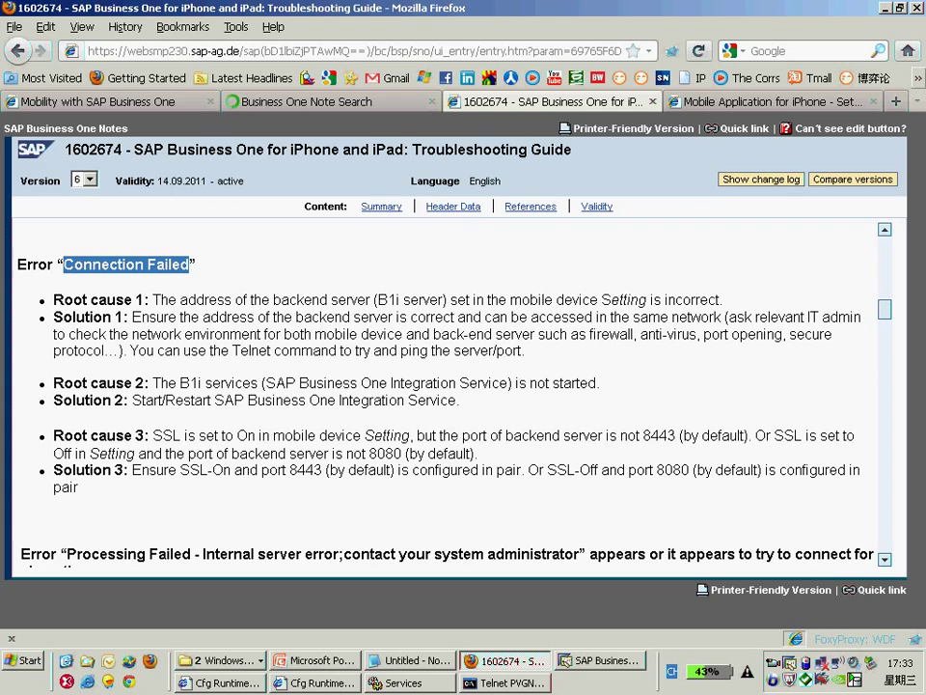
{"action": "key", "text": "ctrl+t"}
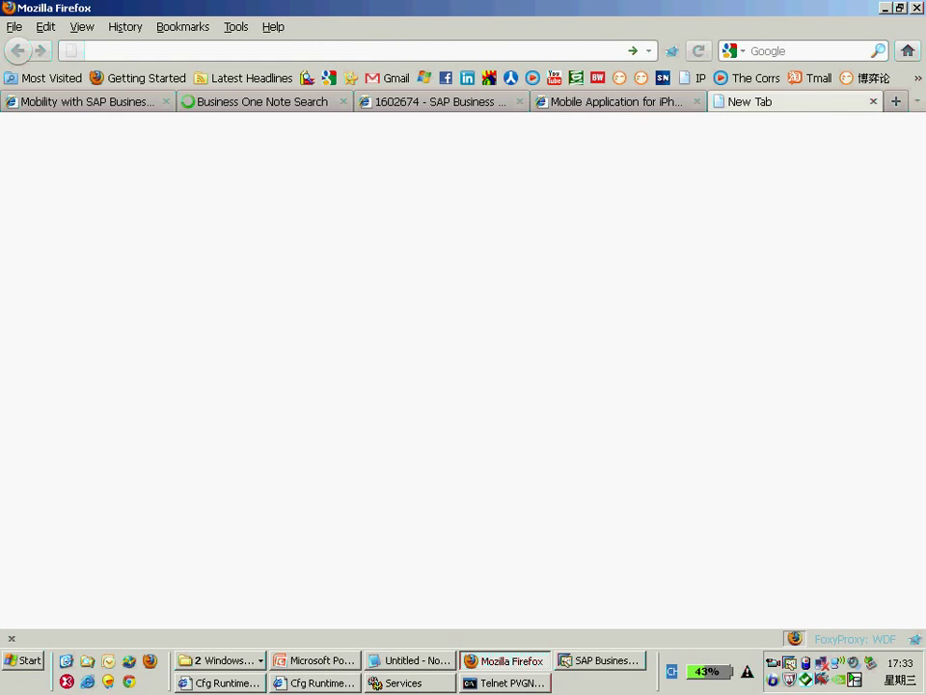
{"action": "type", "text": "http://"}
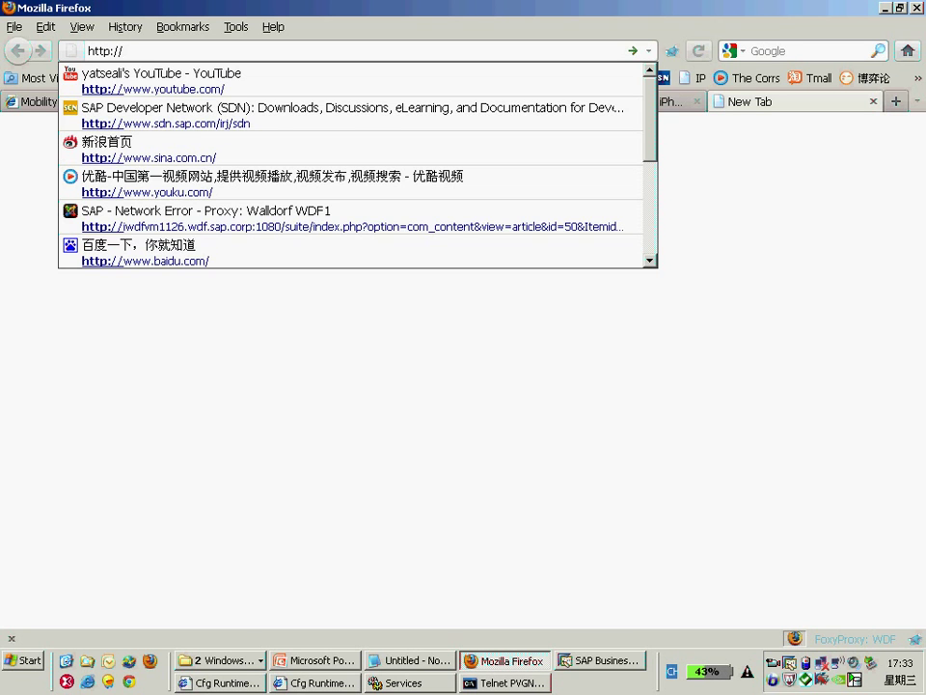
{"action": "type", "text": "Bi"}
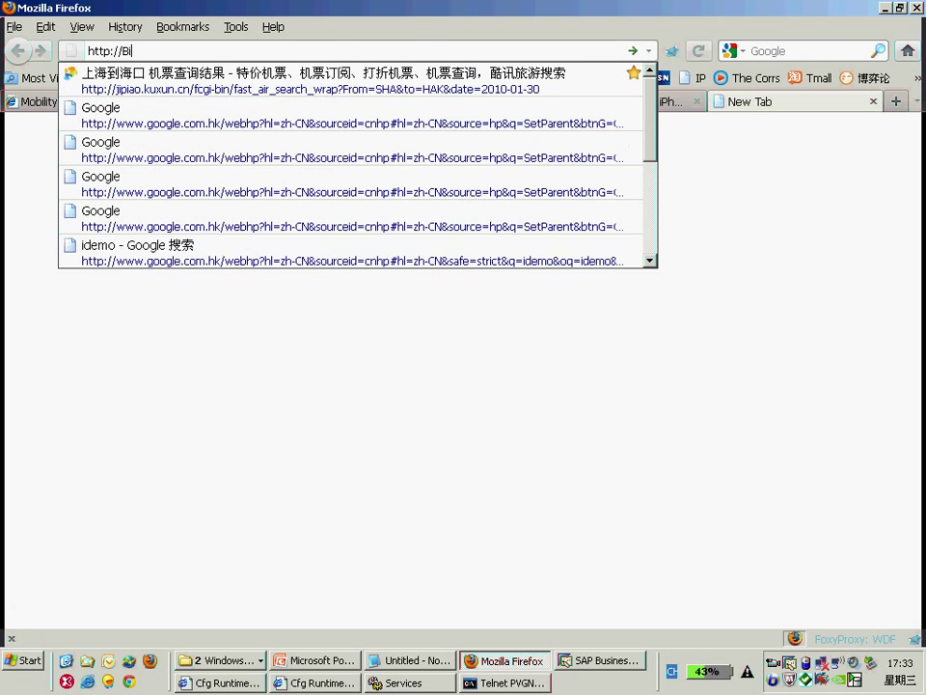
{"action": "type", "text": "icserver:8080"}
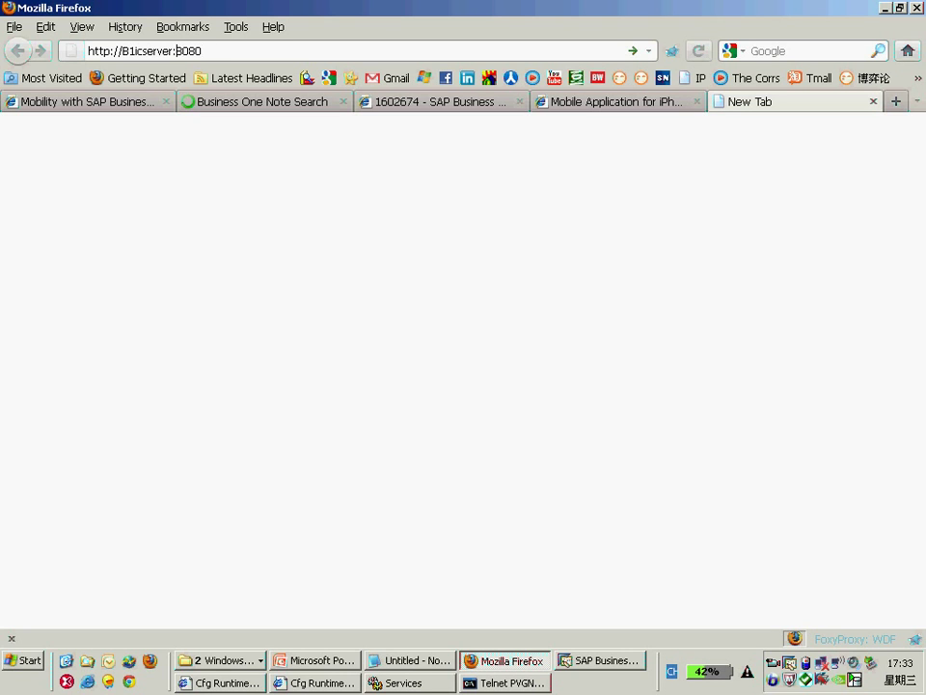
{"action": "left_click_drag", "start_coordinate": [172, 50], "coordinate": [123, 50]}
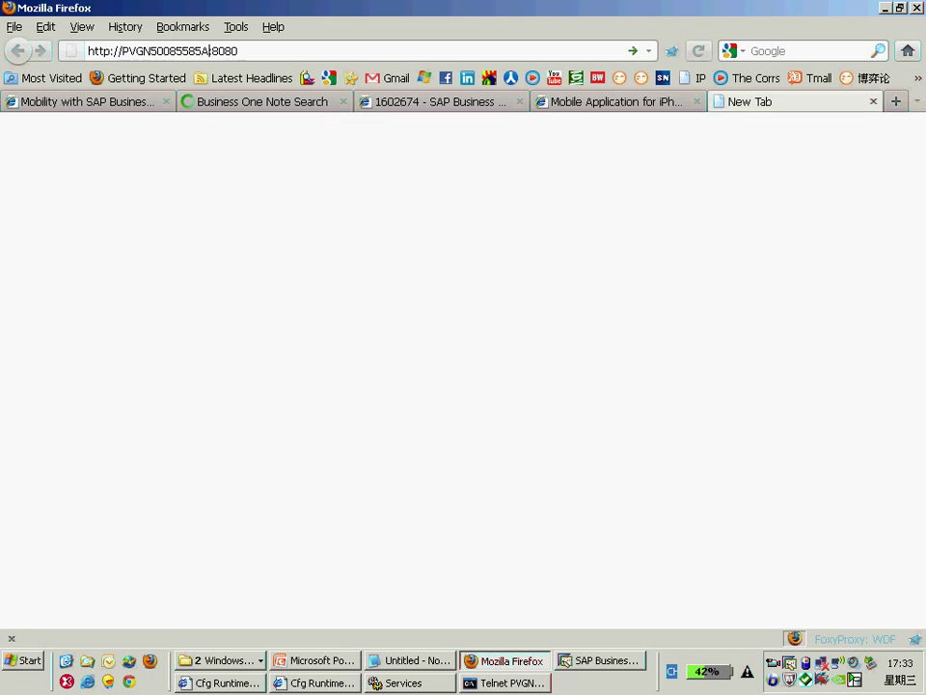
{"action": "type", "text": "PVGN50085585A"}
{"action": "key", "text": "Return"}
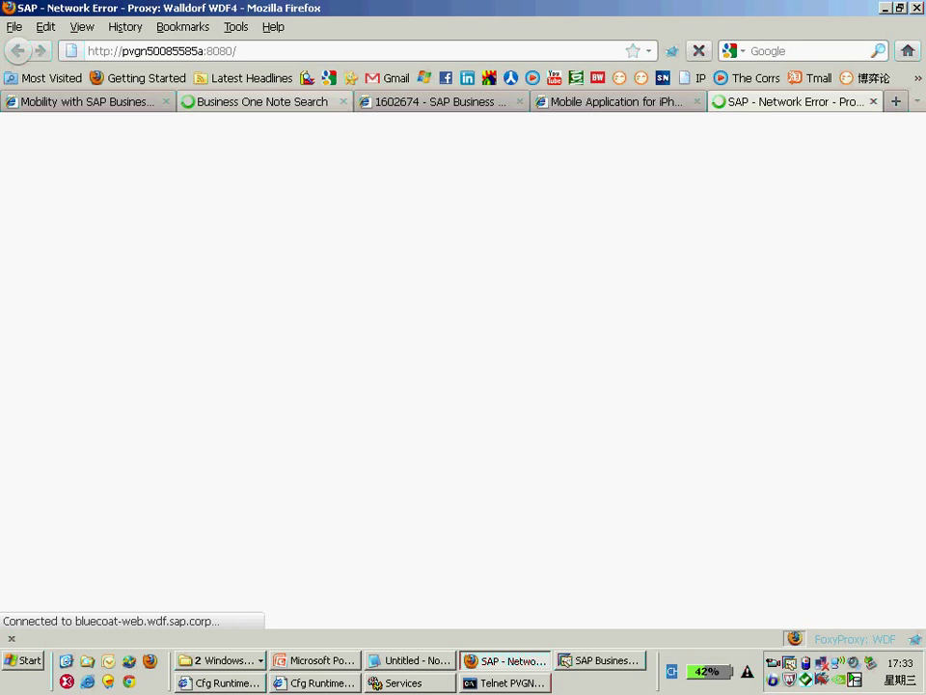
Step: Check the SAP Business One Integration Service in the Windows Services list and return to Firefox
{"action": "left_click", "coordinate": [403, 682]}
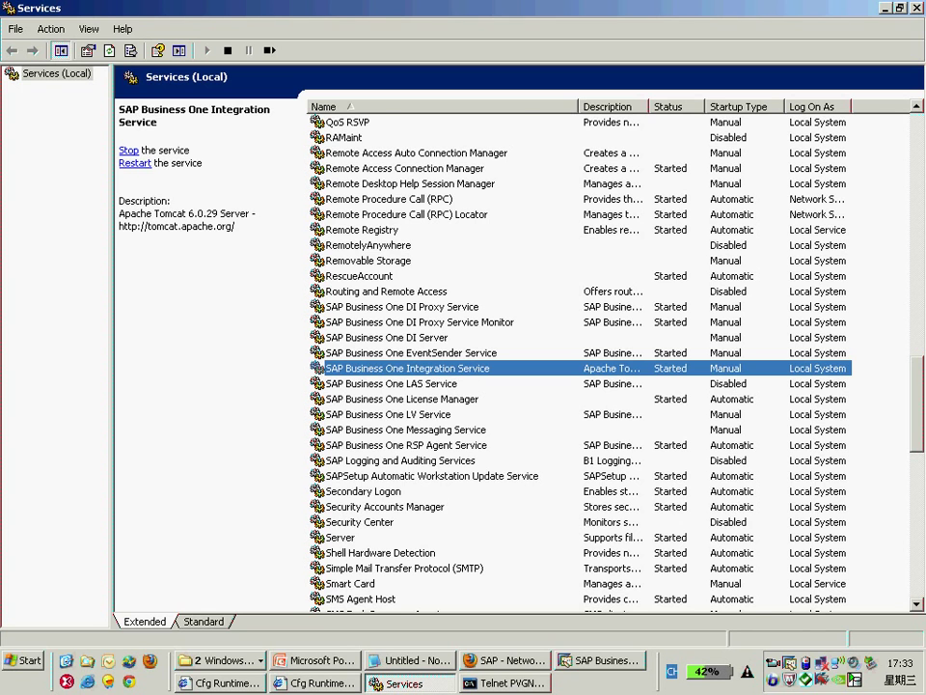
{"action": "key", "text": "alt+Tab"}
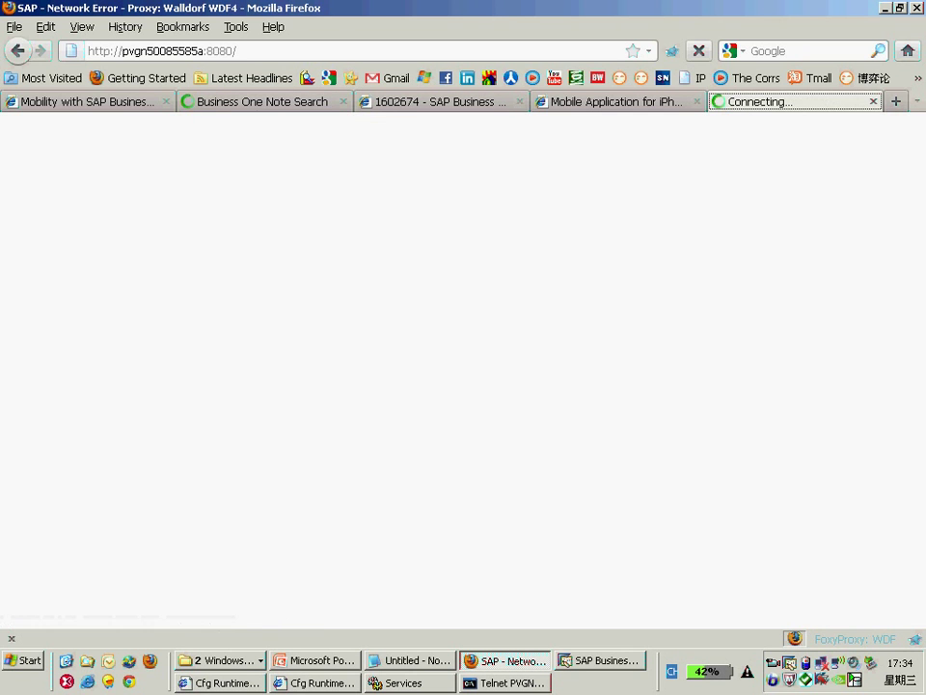
Step: Recheck the SAP Business One Integration Service in Windows Services and finish opening the B1i server page in Firefox
{"action": "key", "text": "alt+Tab"}
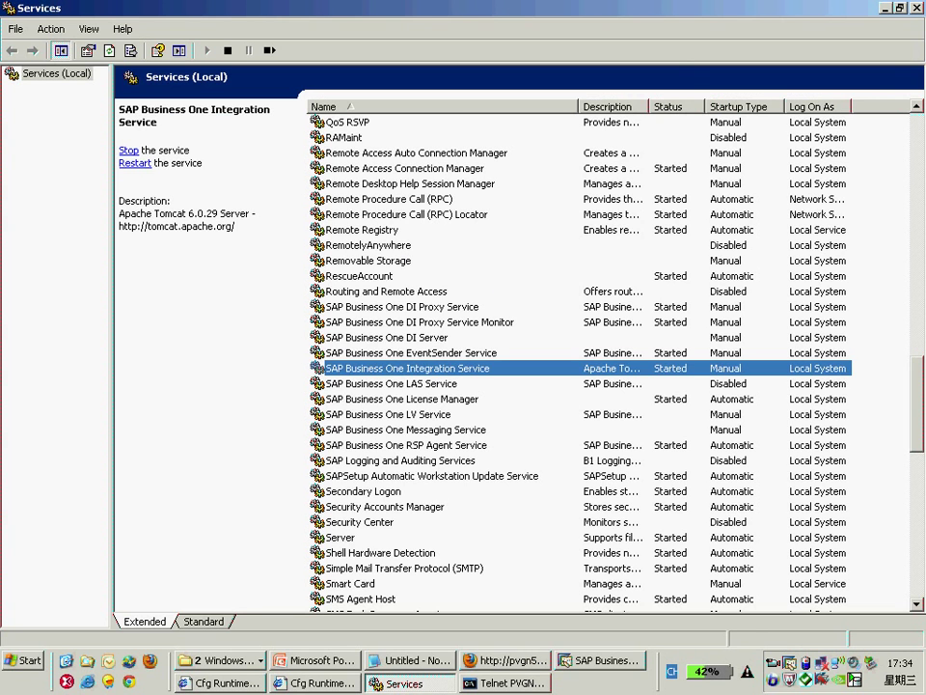
{"action": "key", "text": "alt+Tab"}
{"action": "key", "text": "alt+Tab"}
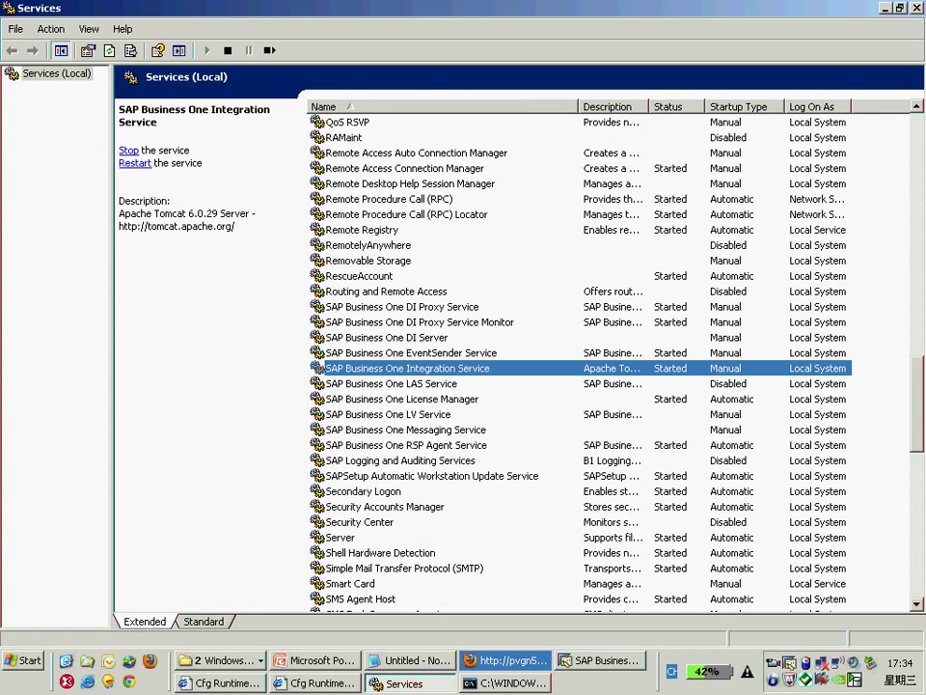
{"action": "key", "text": "alt+Tab"}
{"action": "key", "text": "Return"}
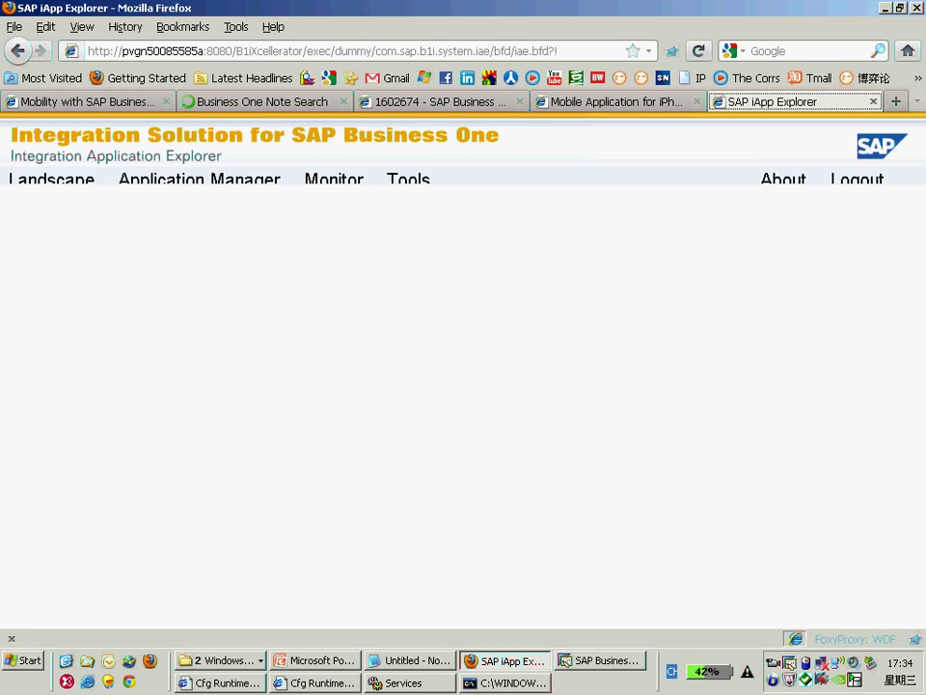
Step: Close the B1i server test page and highlight the Root cause 3 text about SSL and port 8443 in the troubleshooting note
{"action": "key", "text": "ctrl+w"}
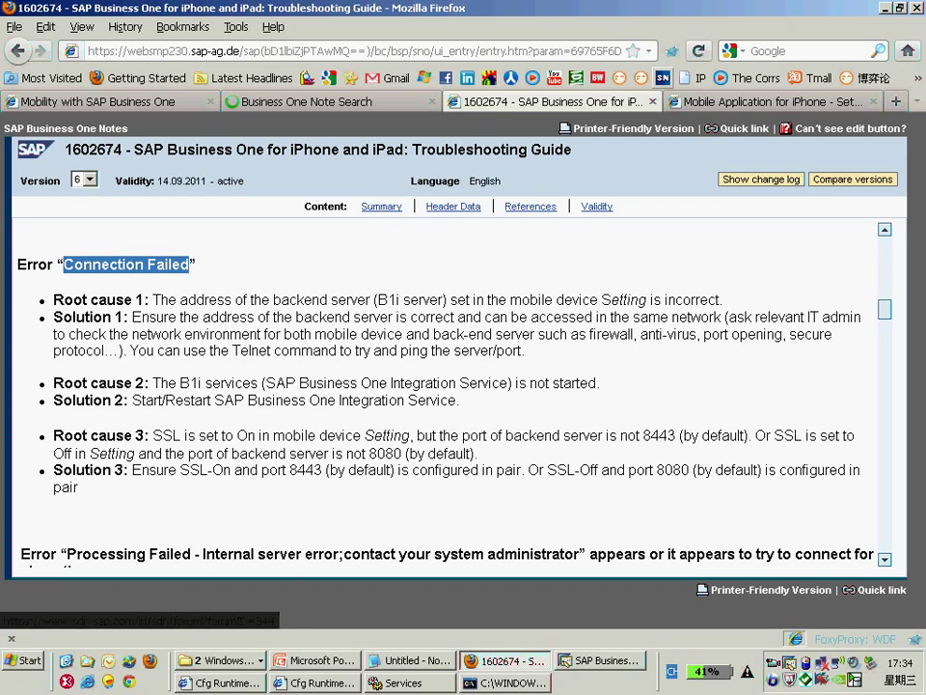
{"action": "left_click_drag", "start_coordinate": [152, 435], "coordinate": [187, 452]}
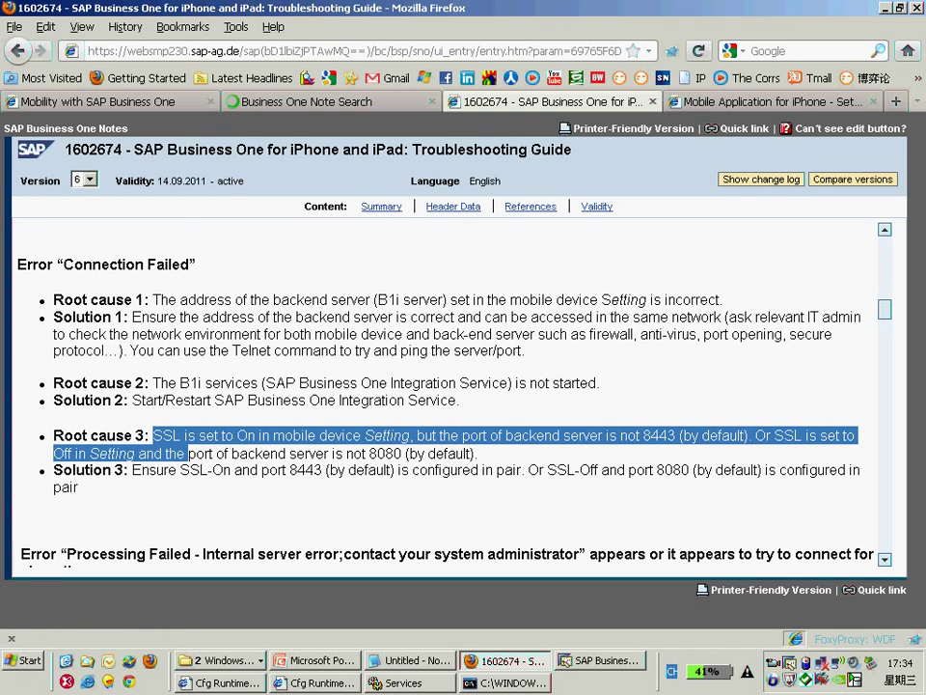
Step: Switch to the integration framework in Internet Explorer and open the Authentication page of the Scenarios area
{"action": "left_click", "coordinate": [316, 682]}
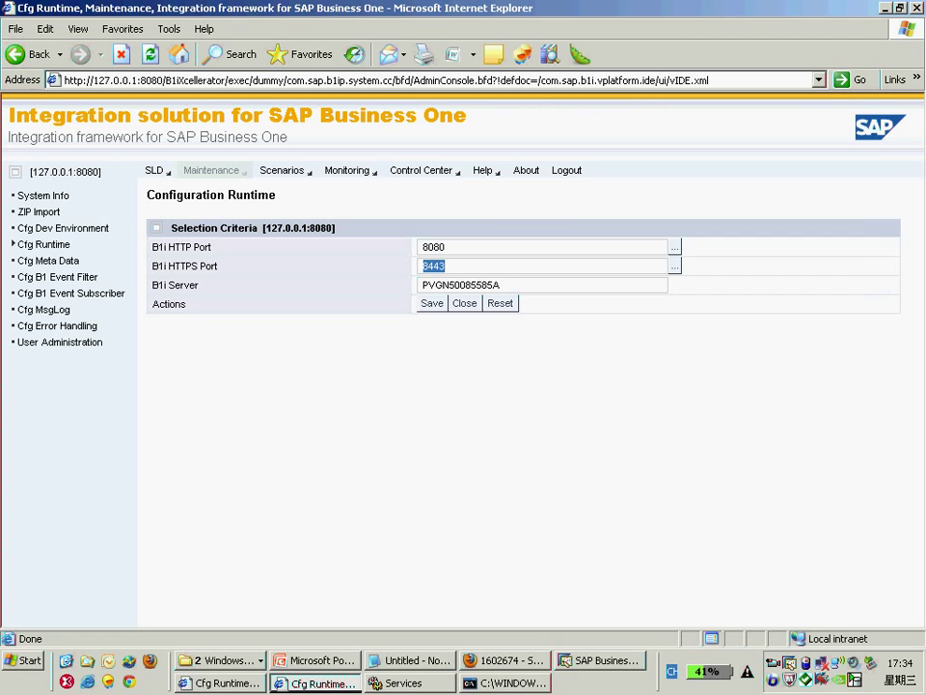
{"action": "left_click", "coordinate": [282, 169]}
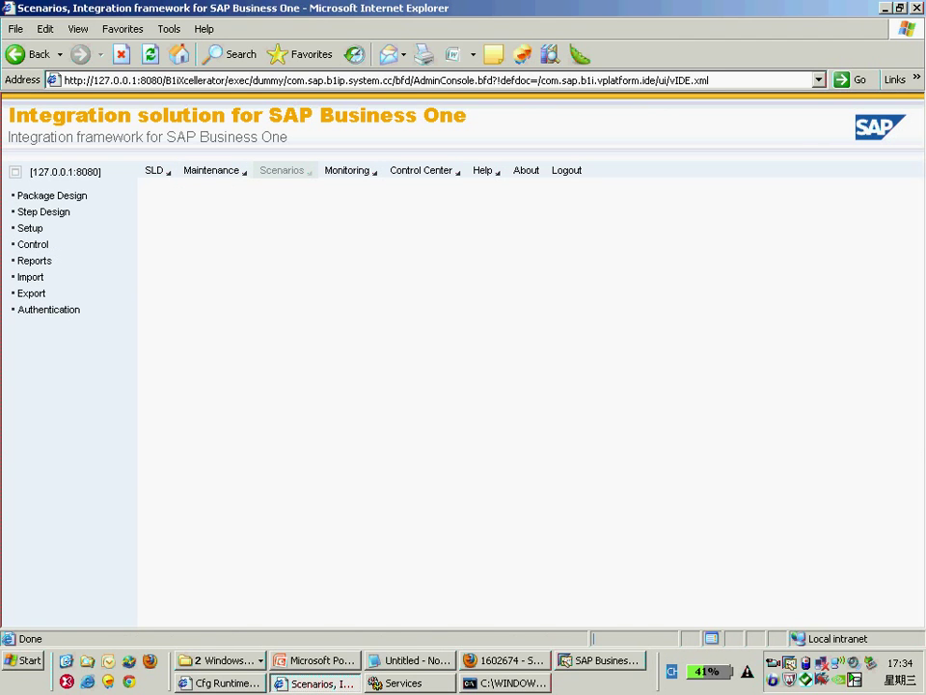
{"action": "left_click", "coordinate": [49, 308]}
{"action": "double_click", "coordinate": [427, 323]}
Step: Return to Firefox and show the iPhone setup guide's page on the server address and SSL setting
{"action": "key", "text": "alt+Tab"}
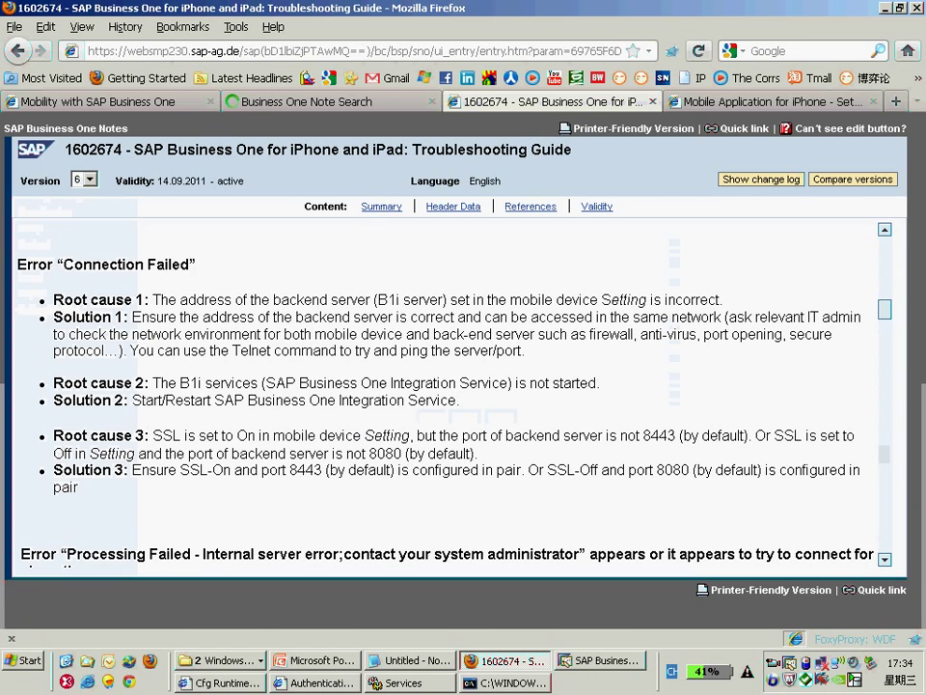
{"action": "left_click", "coordinate": [675, 101]}
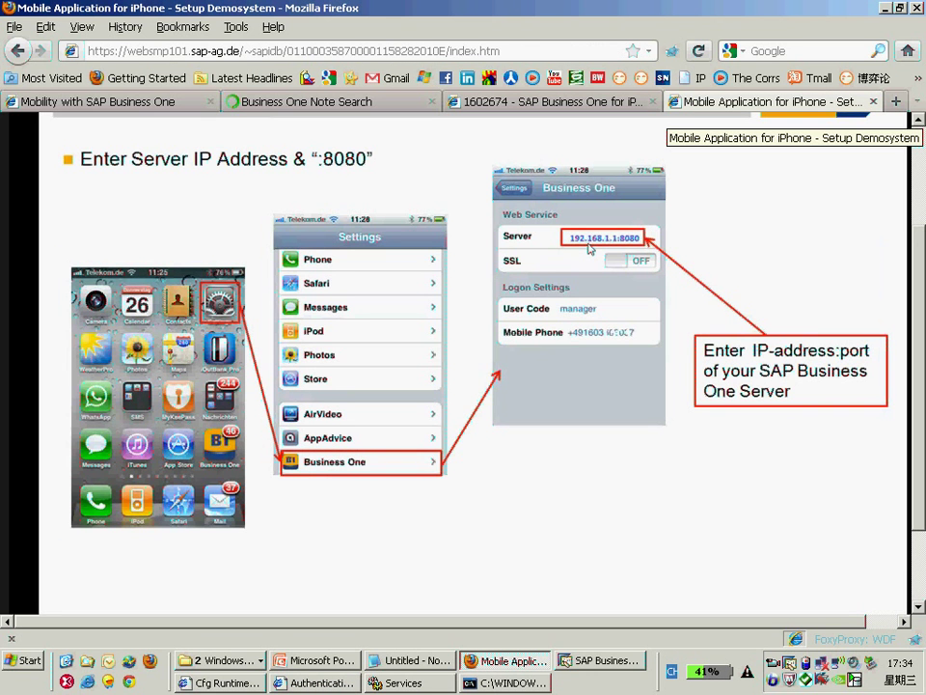